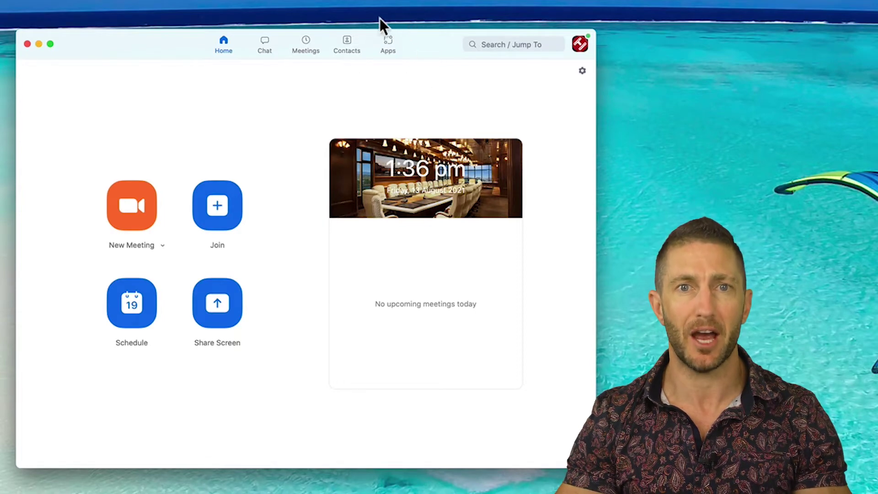
# - Browse the Discover app list and open the Rev live-transcription app's listing page
pyautogui.click(384, 44)
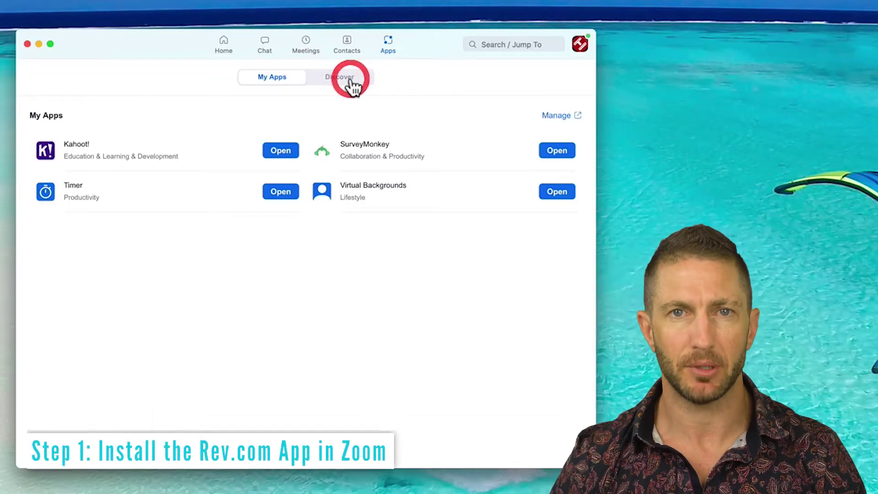
pyautogui.click(352, 87)
pyautogui.scroll(-5, 325, 240)
pyautogui.scroll(-12, 323, 242)
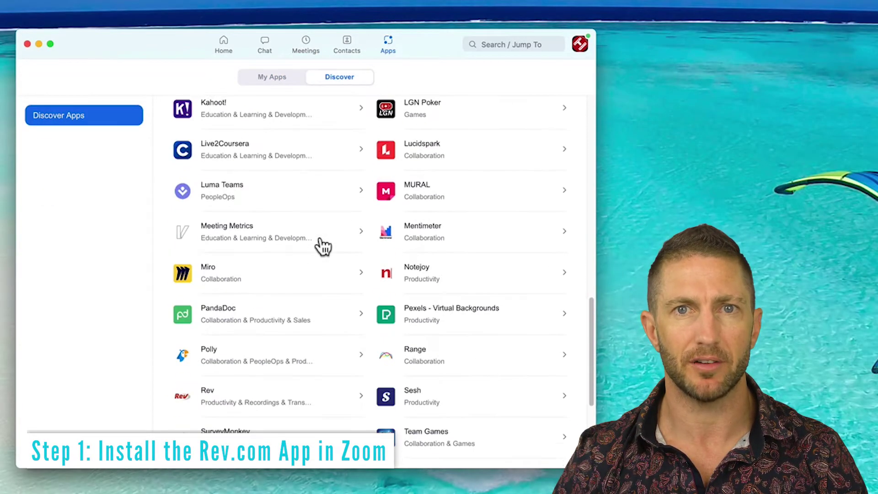
pyautogui.click(314, 361)
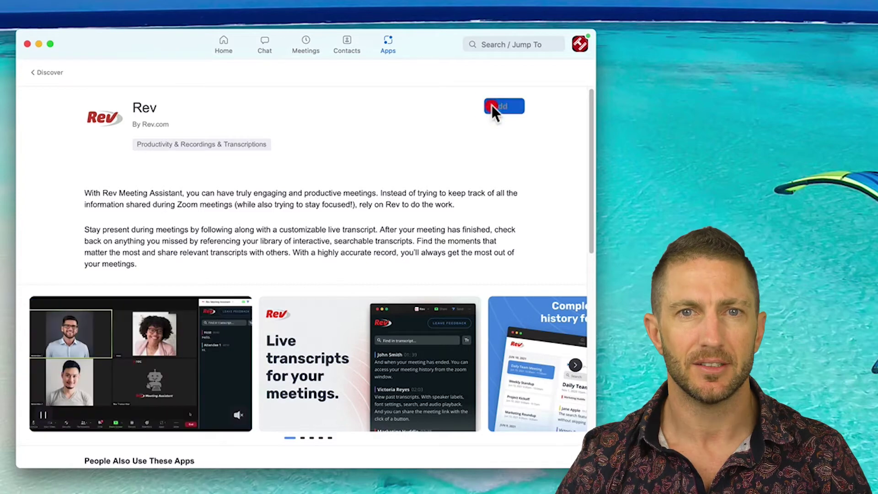
# - Add Rev to Zoom, authorize it in Chrome, and let the browser reopen Zoom
pyautogui.click(495, 108)
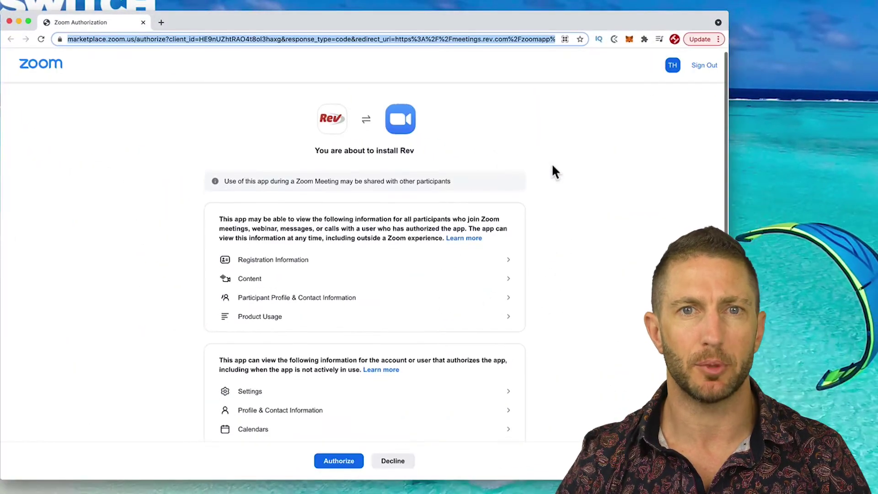
pyautogui.scroll(-5, 555, 170)
pyautogui.click(352, 460)
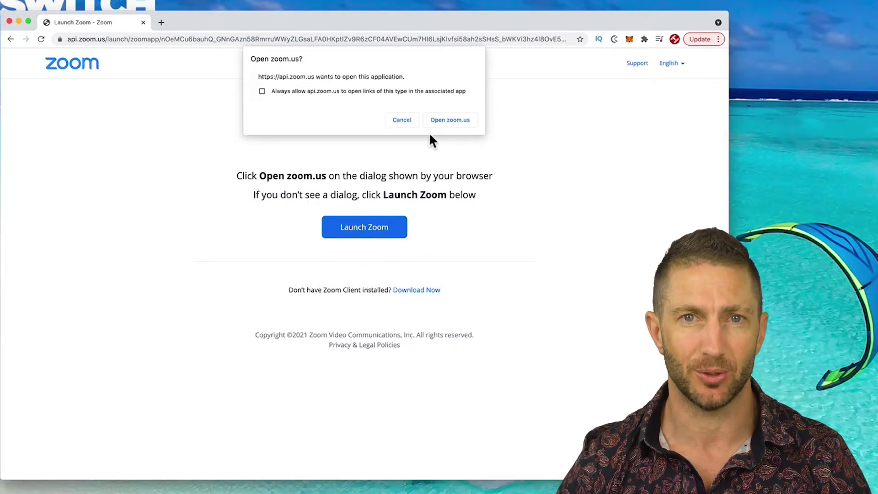
pyautogui.click(438, 121)
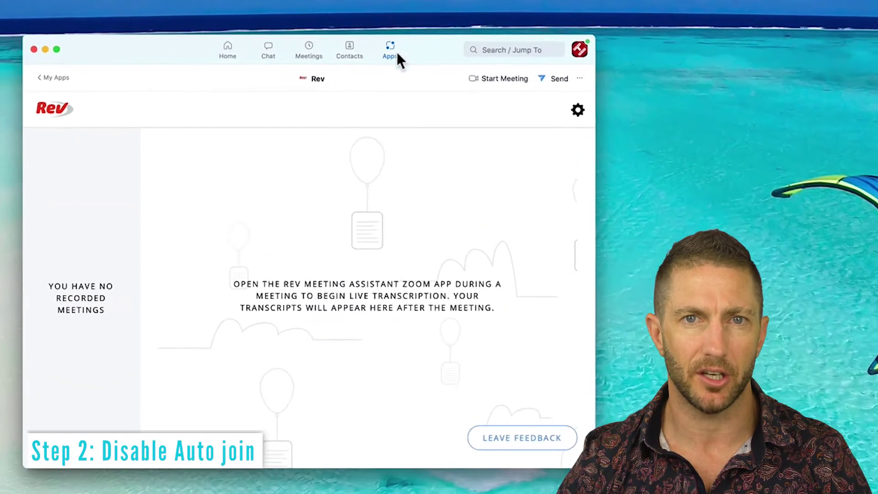
# - Switch off Rev's Auto join option and return to the Zoom home page
pyautogui.click(577, 110)
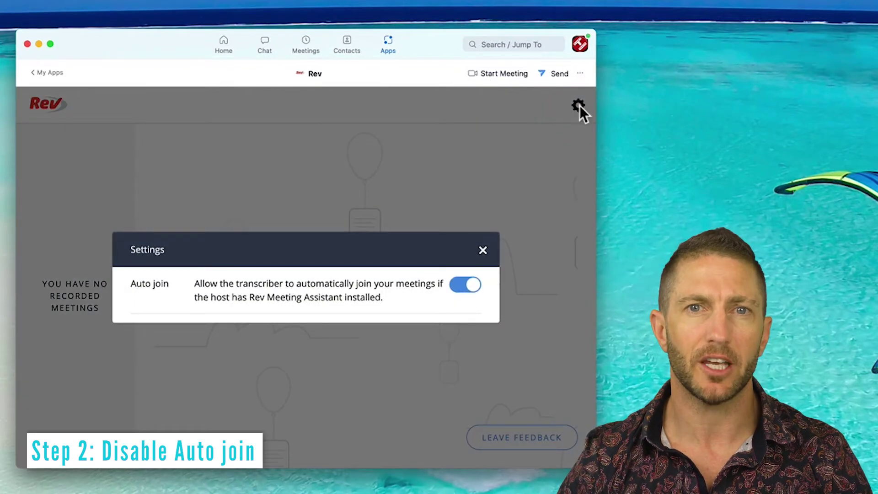
pyautogui.click(471, 287)
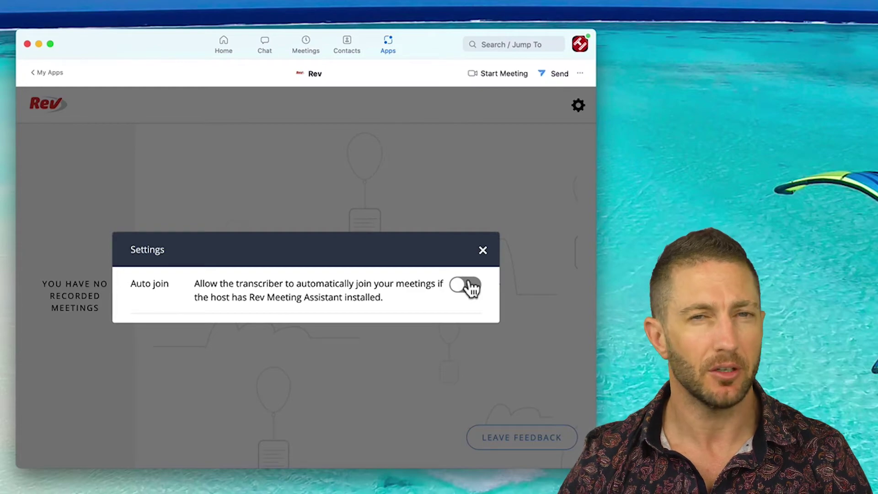
pyautogui.click(483, 255)
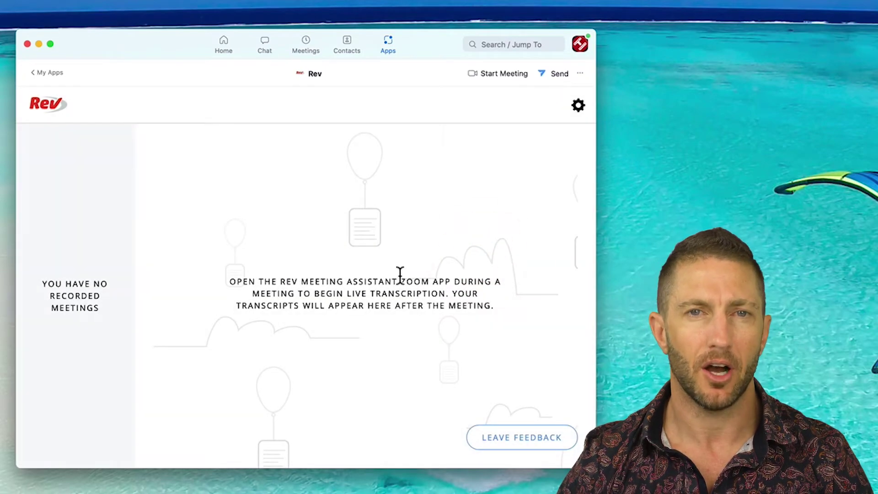
pyautogui.click(232, 48)
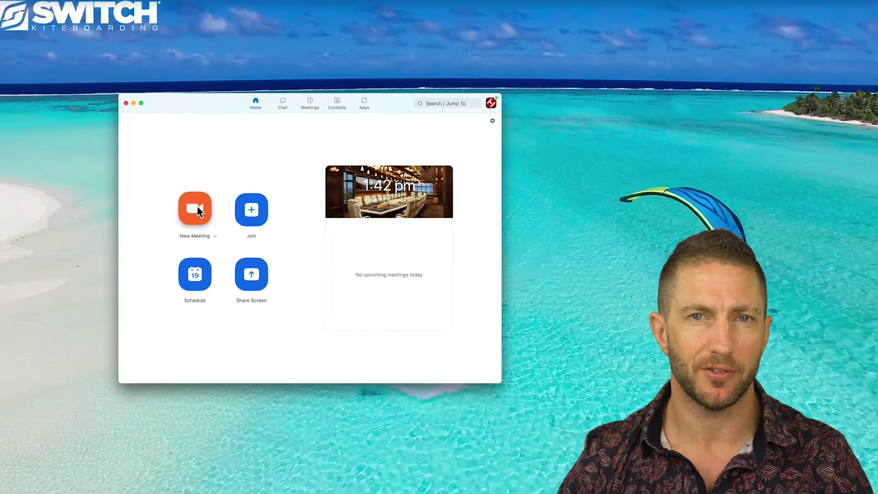
# - Start a new meeting with the camera off and launch Rev inside it
pyautogui.click(137, 205)
pyautogui.click(65, 399)
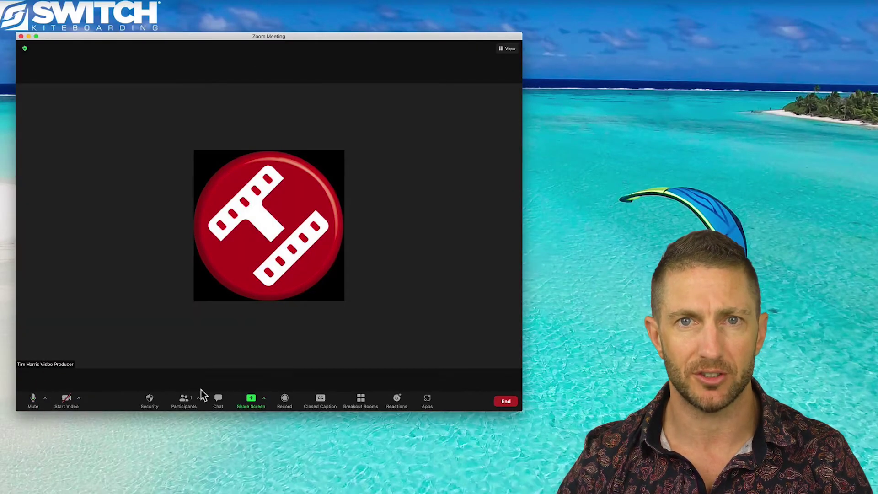
pyautogui.click(419, 398)
pyautogui.click(638, 138)
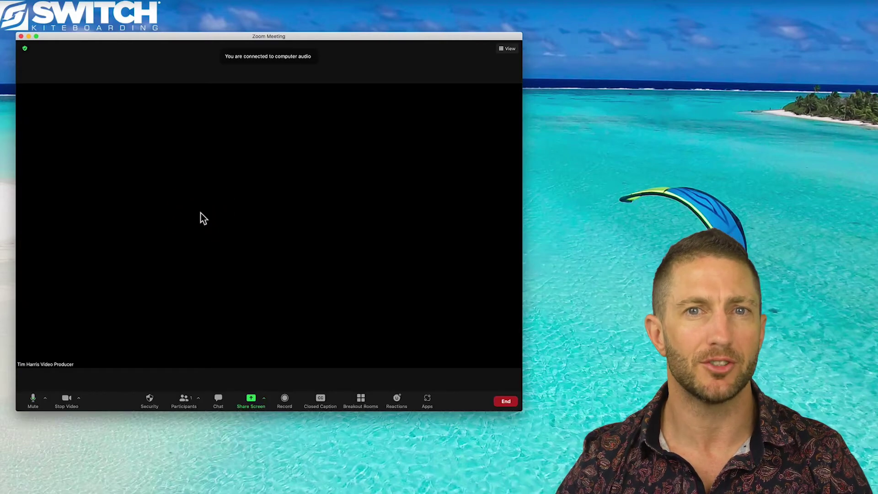
# - Turn the camera off again and disable the waiting room under Security
pyautogui.click(64, 398)
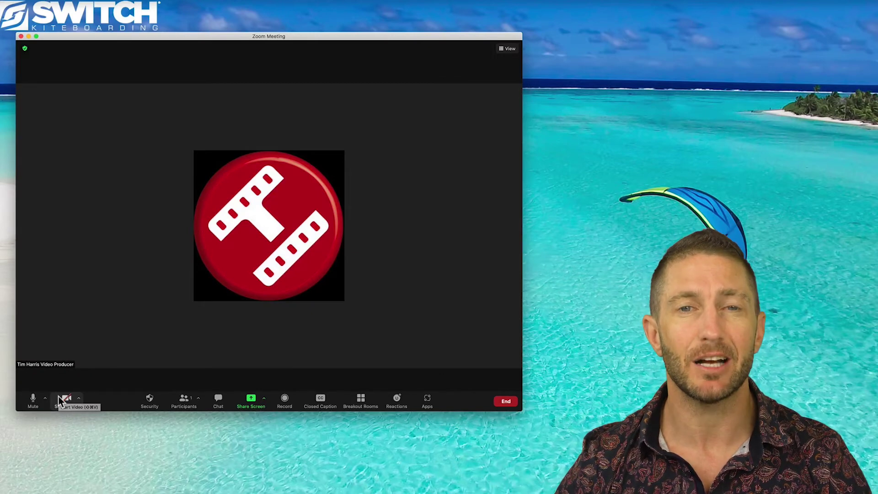
pyautogui.click(147, 399)
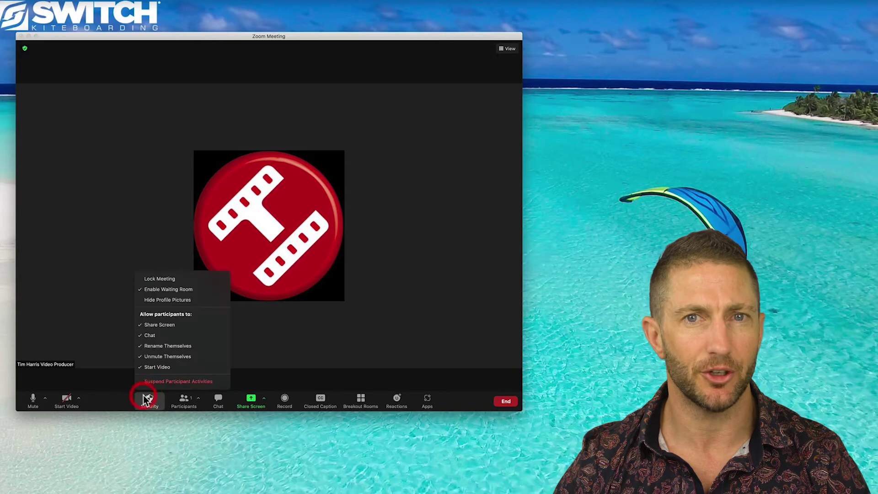
pyautogui.click(166, 291)
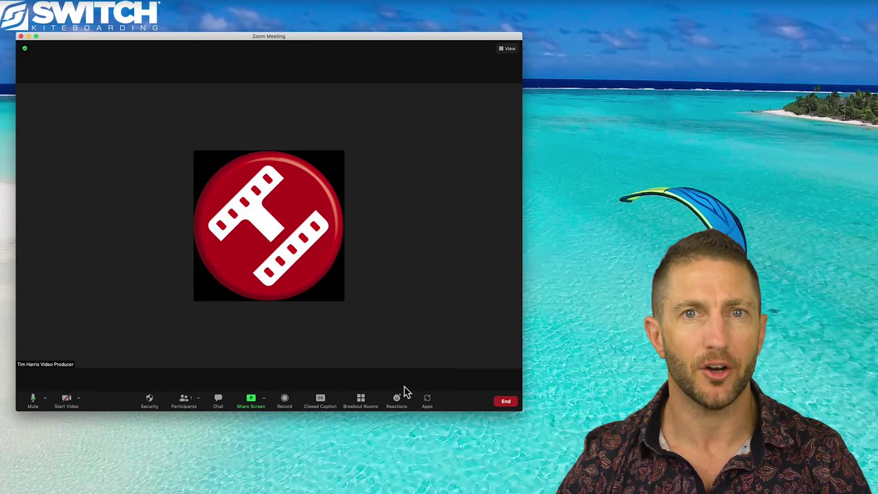
pyautogui.click(422, 397)
# - Open Rev beside the meeting and view its instructions for enabling local recording
pyautogui.click(637, 141)
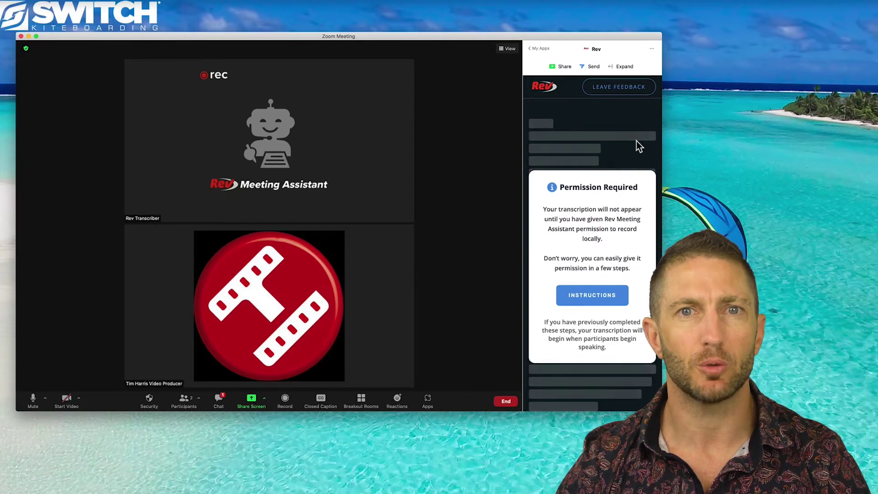
pyautogui.click(593, 293)
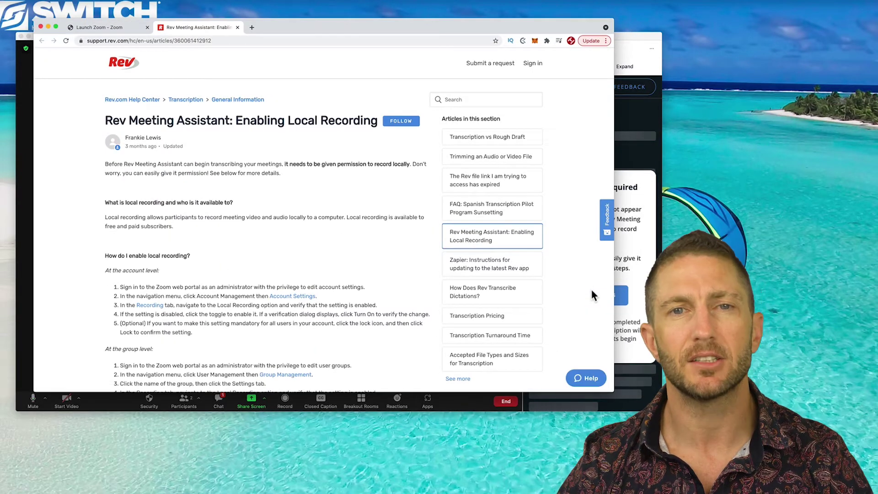
# - Confirm Local recording is on in the web portal's personal Recording settings and read Rev's article
pyautogui.scroll(-5, 91, 266)
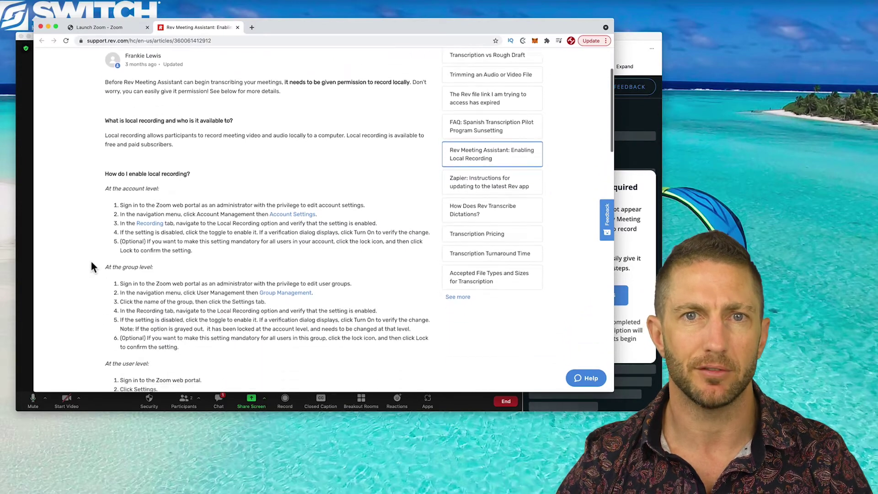
pyautogui.scroll(-1, 91, 267)
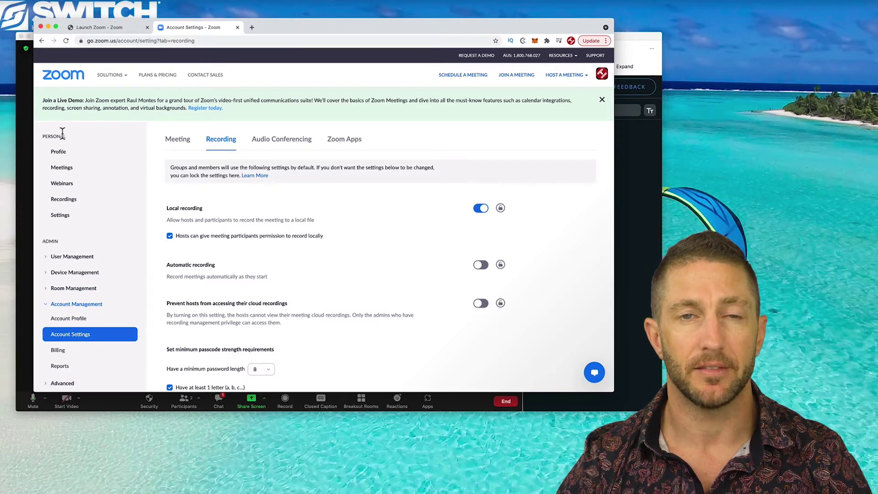
pyautogui.click(60, 215)
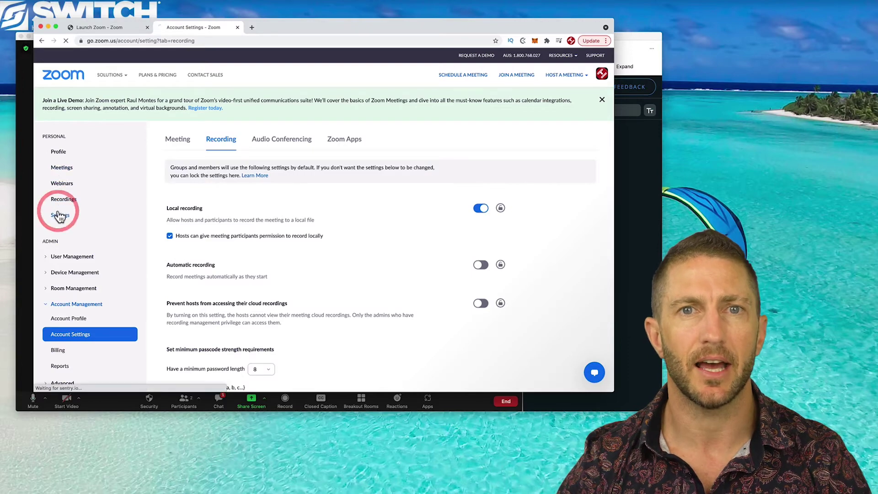
pyautogui.click(213, 139)
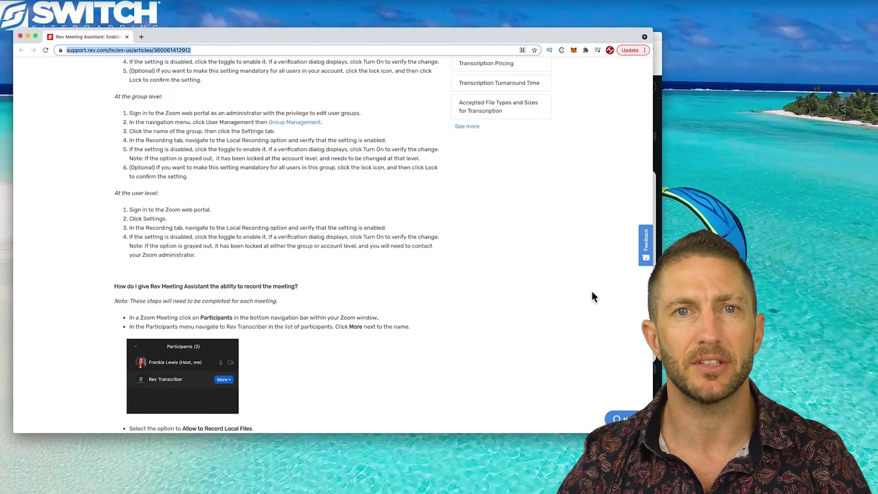
pyautogui.scroll(-5, 593, 294)
pyautogui.scroll(-2, 593, 296)
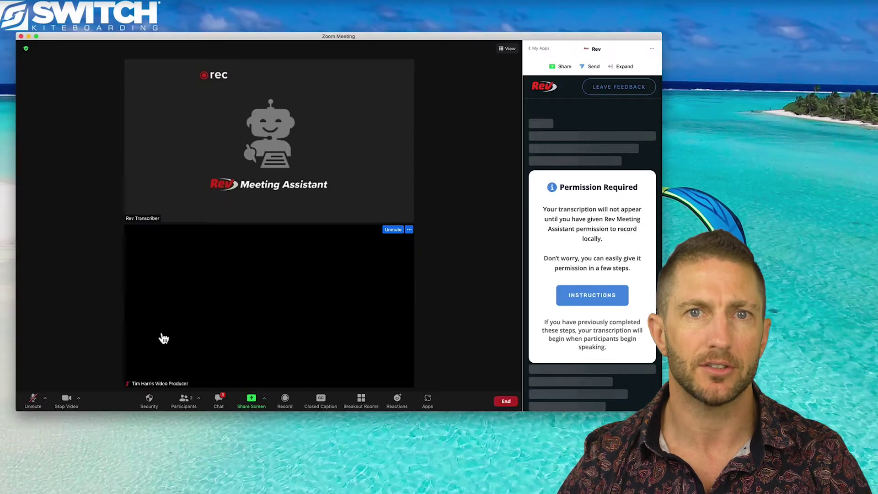
# - Allow Rev Transcriber to record local files, then share the live transcript
pyautogui.click(183, 399)
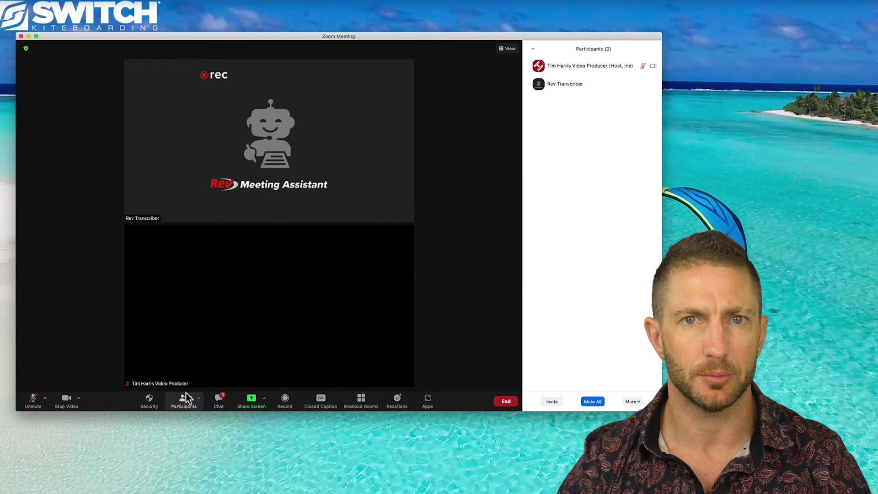
pyautogui.click(649, 85)
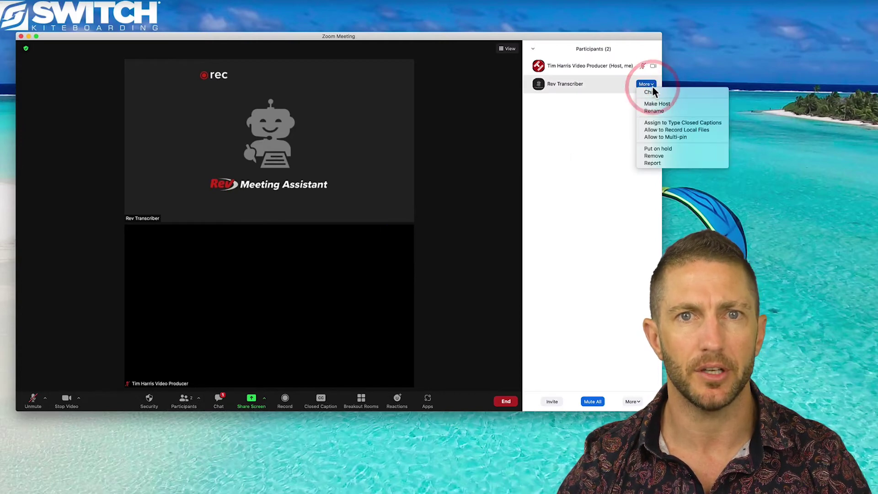
pyautogui.click(656, 124)
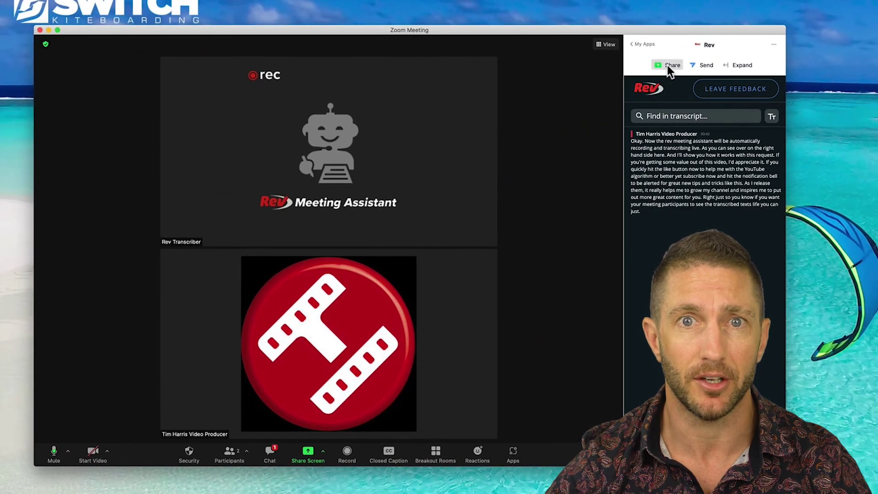
pyautogui.click(668, 65)
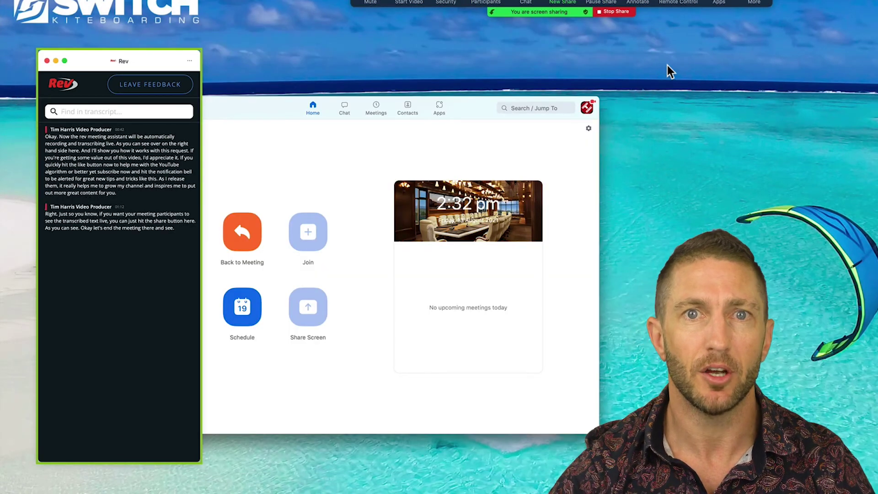
# - Stop sharing and open Rev from My Apps to see the saved 01:29 recording
pyautogui.click(613, 11)
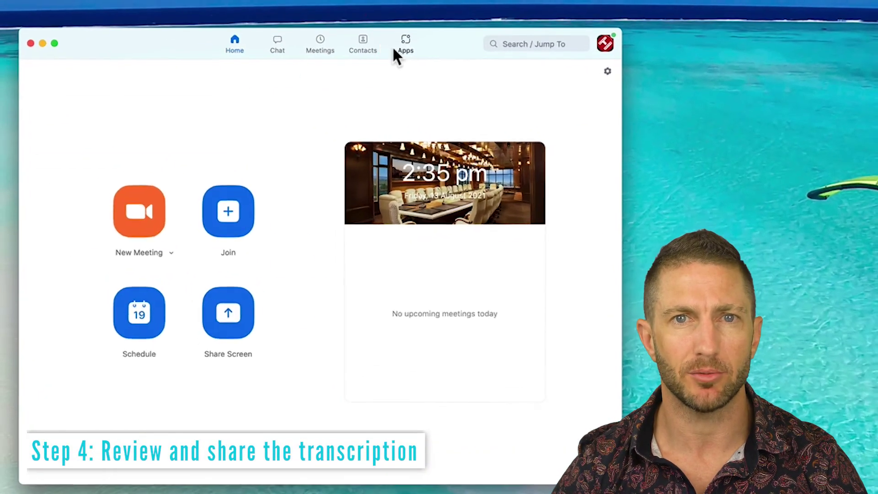
pyautogui.click(439, 109)
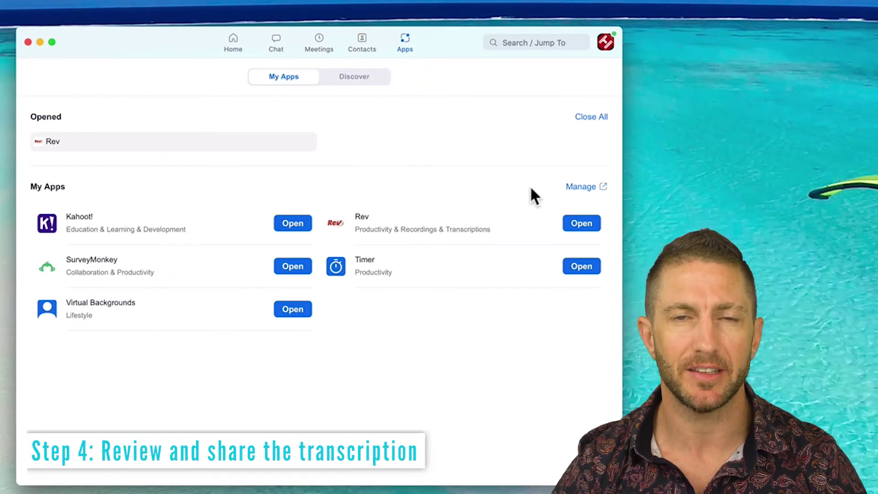
pyautogui.click(581, 224)
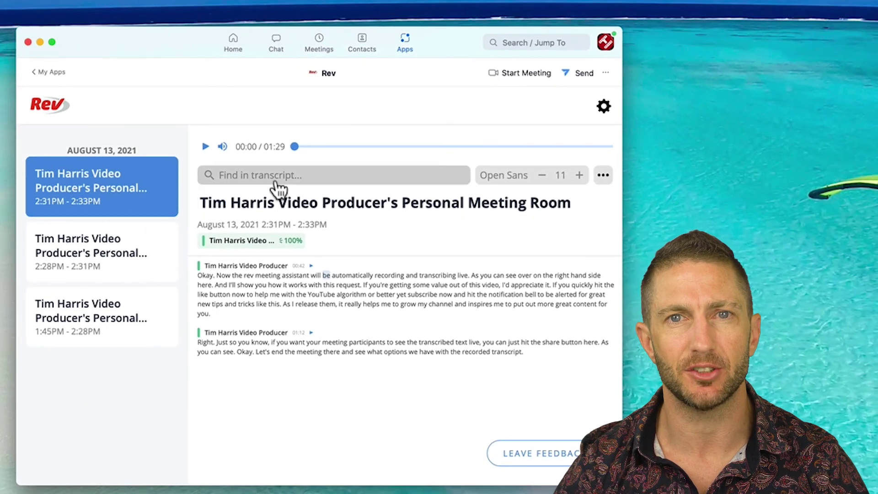
# - Jump playback to the transcript word 'or', then play and pause the meeting audio
pyautogui.click(276, 179)
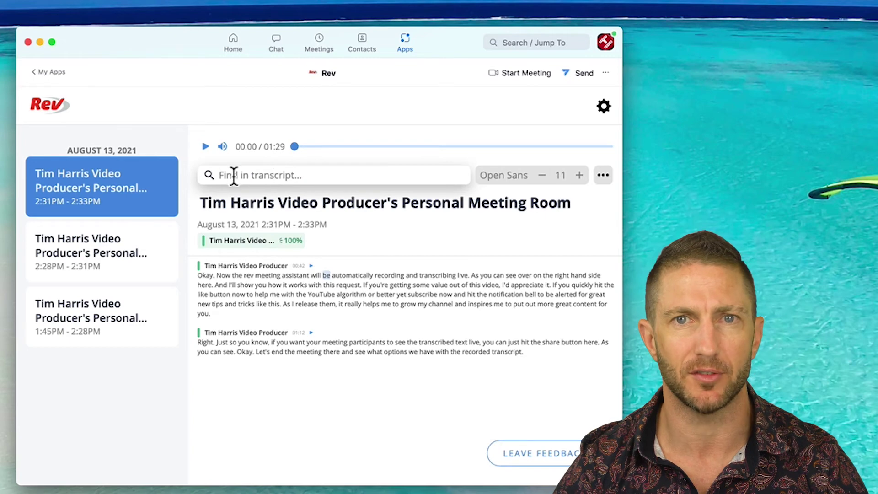
pyautogui.click(370, 294)
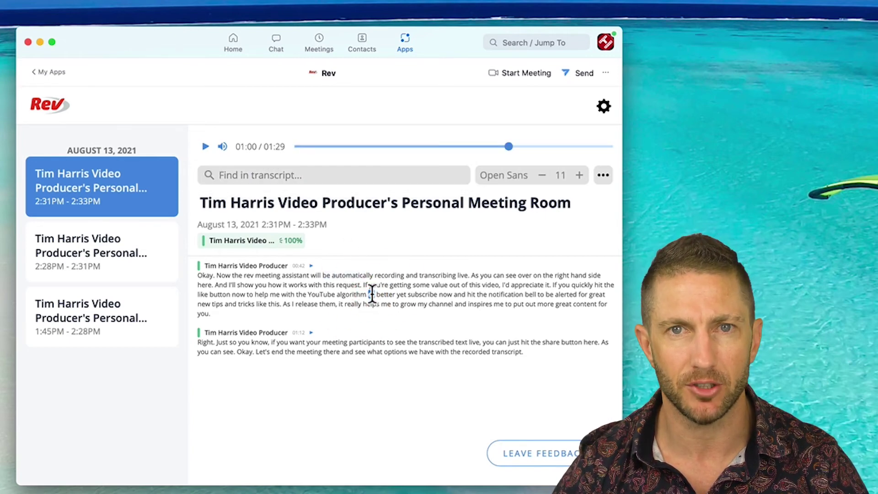
pyautogui.click(208, 145)
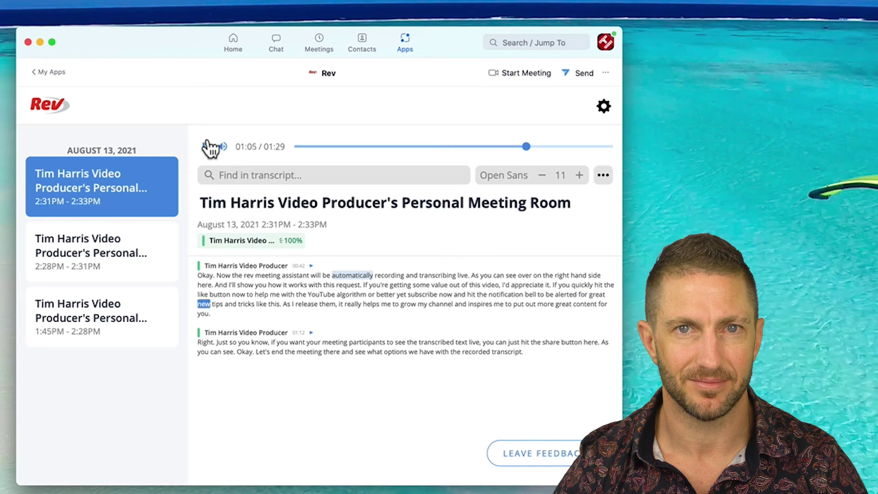
pyautogui.click(208, 145)
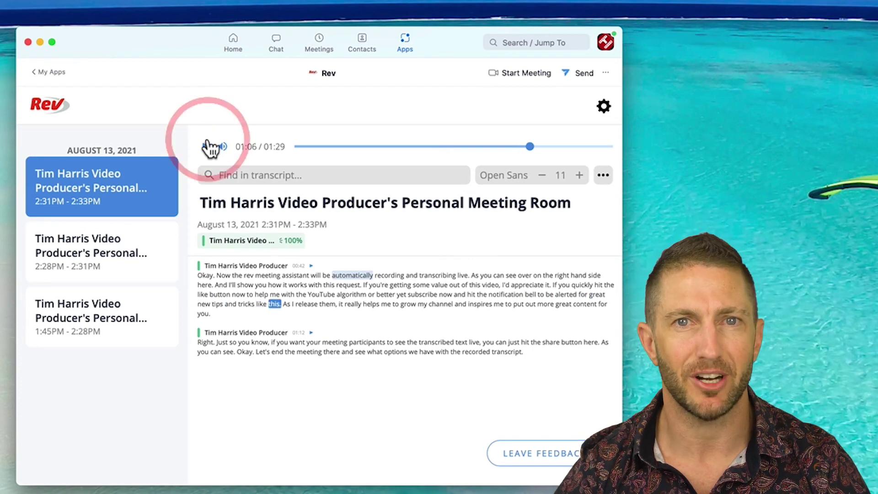
# - Copy the latest meeting's share link to the clipboard
pyautogui.click(603, 175)
pyautogui.click(556, 202)
pyautogui.click(405, 312)
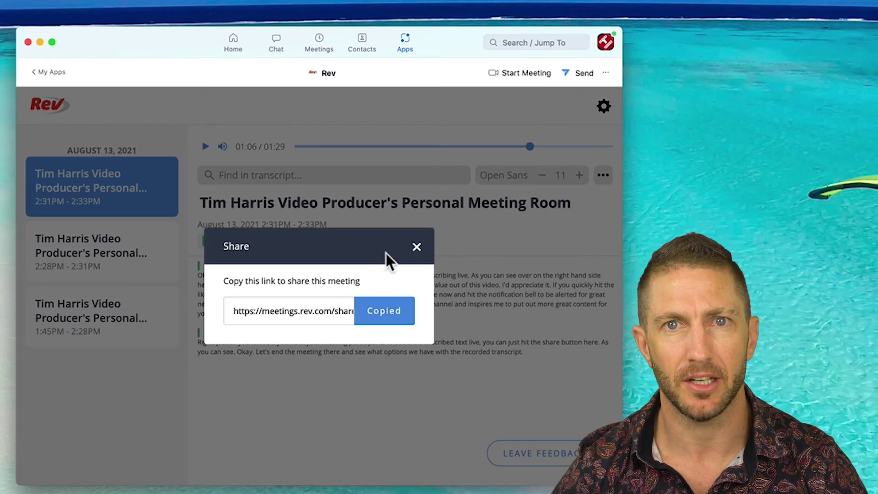
pyautogui.click(416, 247)
# - Copy the whole transcript and request permanent deletion of the meeting
pyautogui.click(602, 177)
pyautogui.click(541, 239)
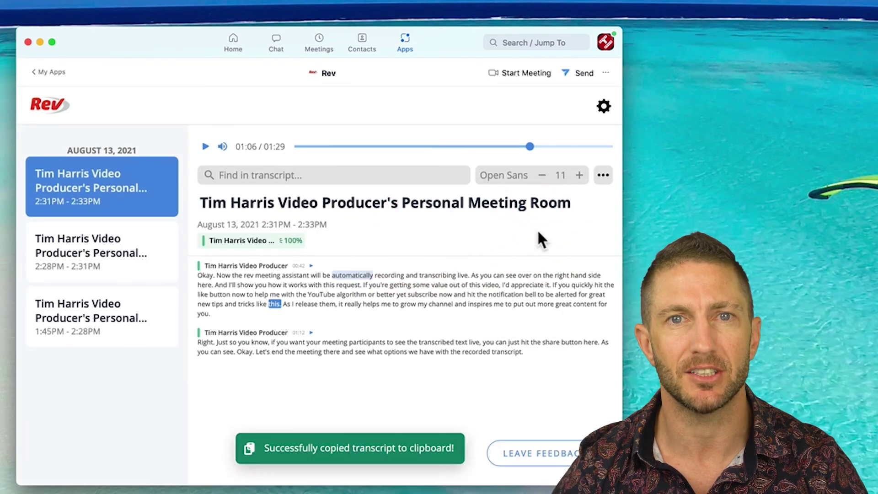
pyautogui.click(602, 177)
pyautogui.click(530, 271)
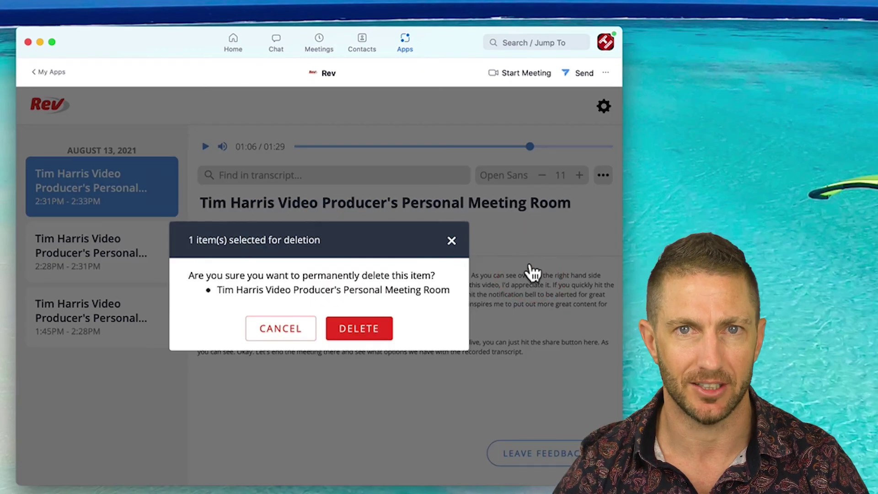